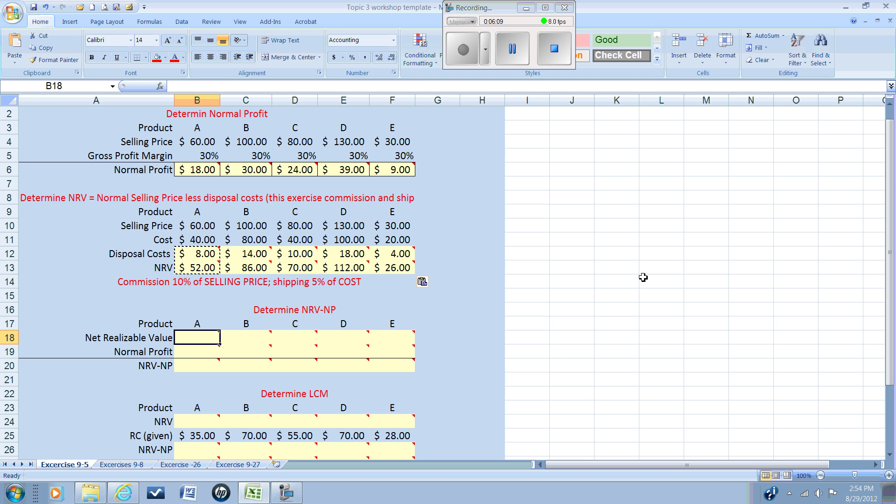
# Step: Enter =B13 in B18 so product A's net realizable value shows 52.00
pyautogui.write('=')
pyautogui.press('Up')
pyautogui.press('Up')
pyautogui.press('Up')
pyautogui.press('Up')
pyautogui.press('Up')
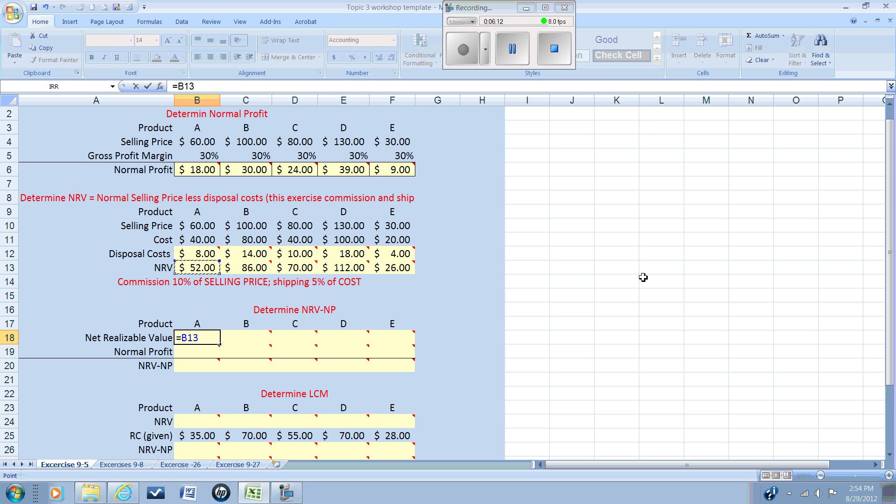
pyautogui.press('Return')
# Step: Copy the B18 formula into C18:F18, showing 86.00, 70.00, 112.00 and 26.00
pyautogui.click(197, 341)
pyautogui.rightClick(197, 340)
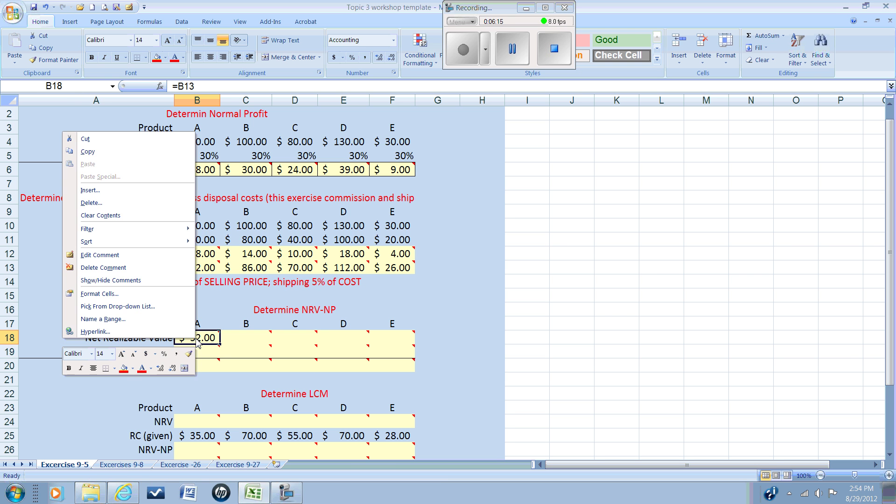
pyautogui.click(112, 153)
pyautogui.moveTo(230, 339); pyautogui.dragTo(376, 340)
pyautogui.rightClick(376, 340)
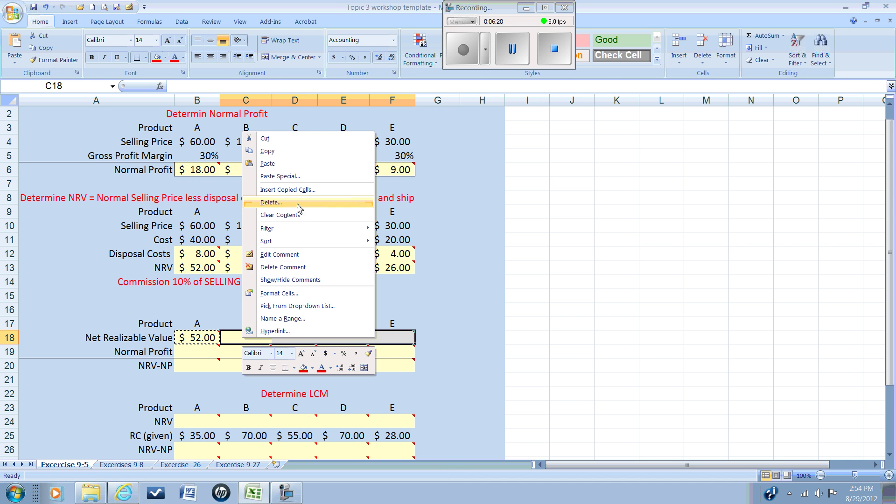
pyautogui.click(267, 163)
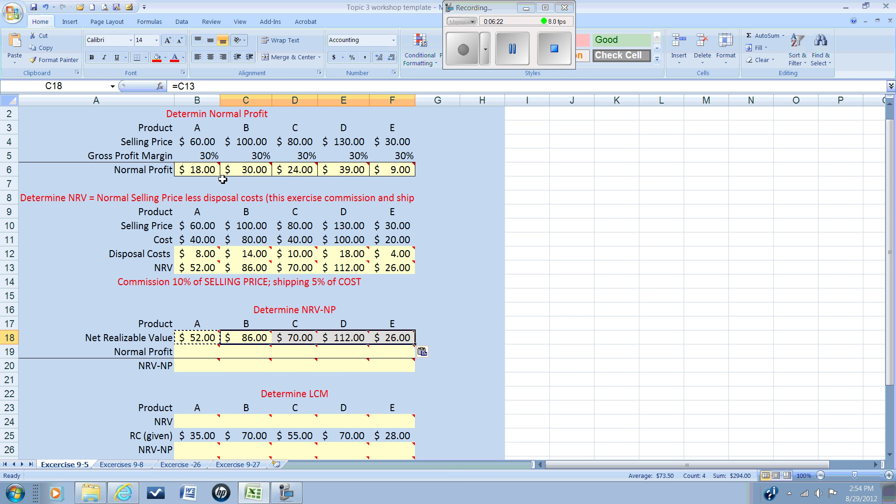
pyautogui.moveTo(200, 168); pyautogui.dragTo(256, 170)
# Step: Fill the Normal Profit row with =B6 in B19, copied across C19:F19
pyautogui.click(196, 351)
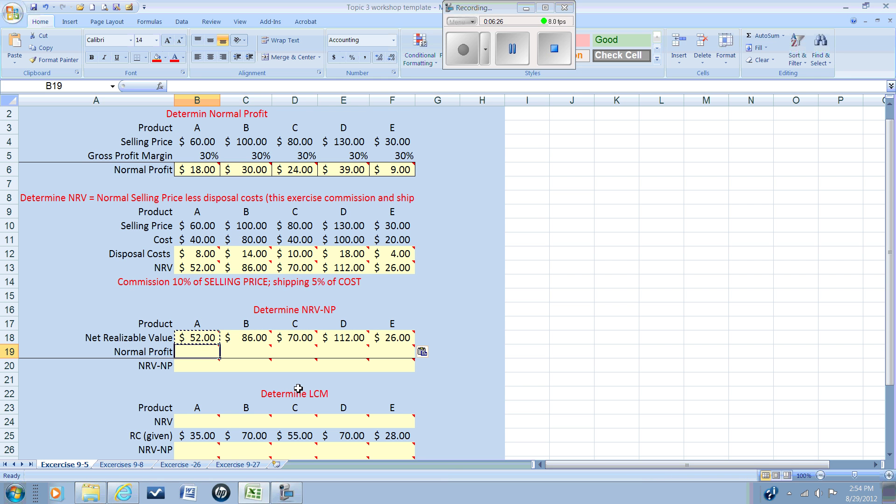
pyautogui.write('=')
pyautogui.press('Up')
pyautogui.press('Up')
pyautogui.press('Up')
pyautogui.press('Up')
pyautogui.press('Up')
pyautogui.press('Up')
pyautogui.press('Up')
pyautogui.press('Up')
pyautogui.press('Up')
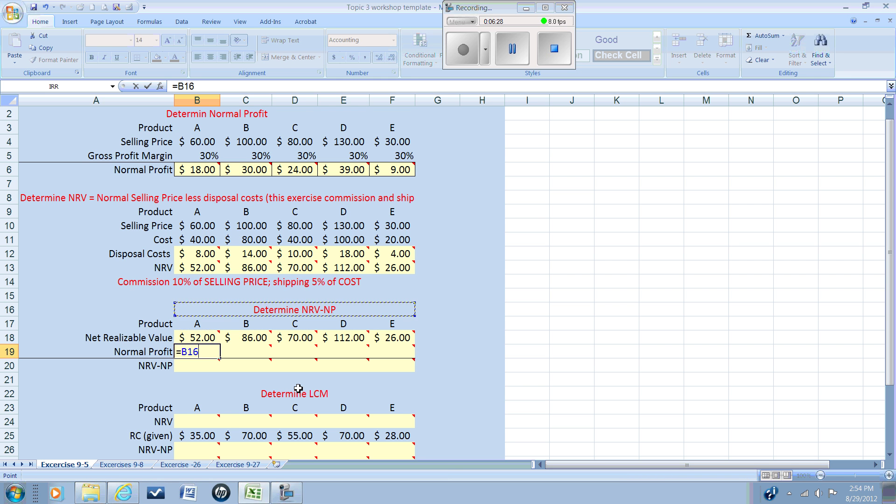
pyautogui.press('Up')
pyautogui.press('Up')
pyautogui.press('Up')
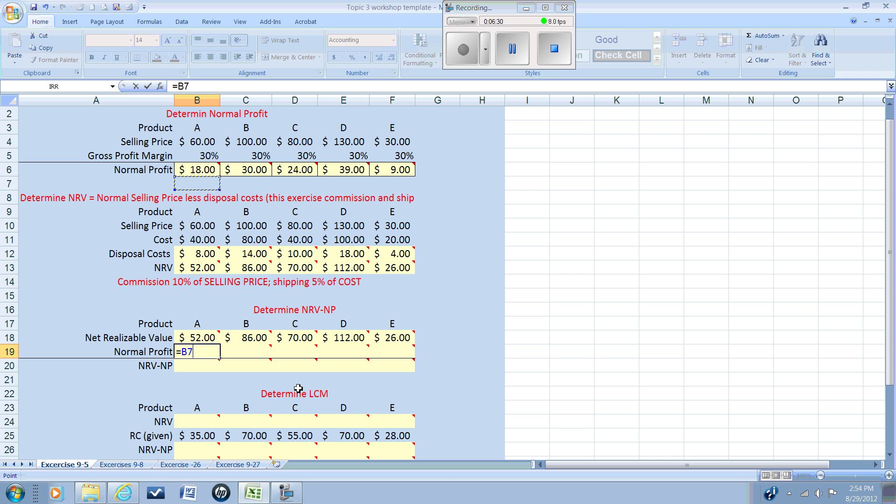
pyautogui.press('Up')
pyautogui.press('Return')
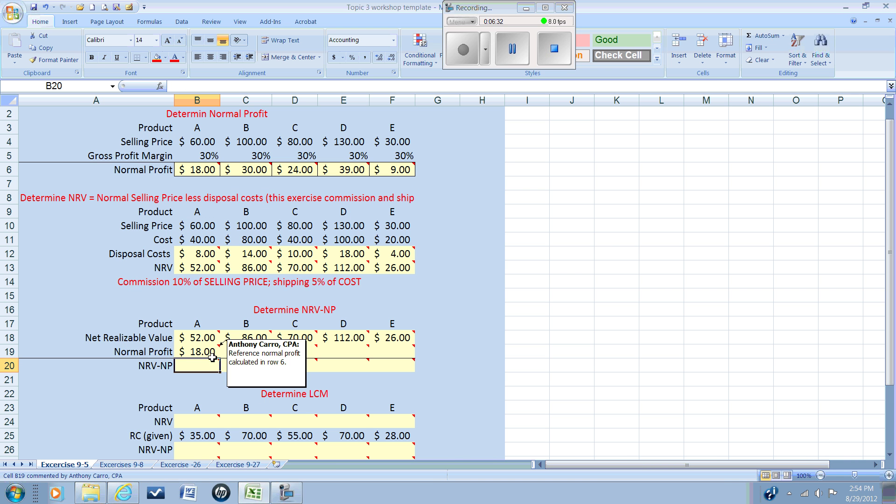
pyautogui.click(201, 354)
pyautogui.rightClick(201, 353)
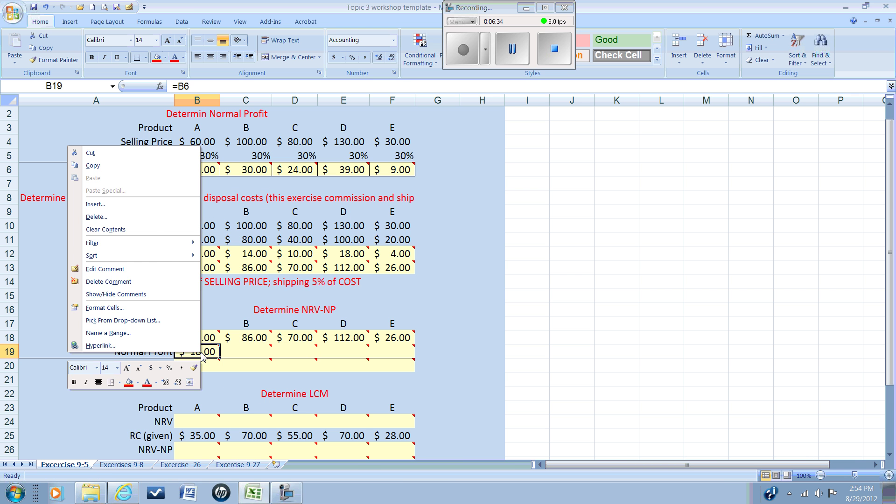
pyautogui.click(118, 167)
pyautogui.moveTo(250, 354); pyautogui.dragTo(392, 352)
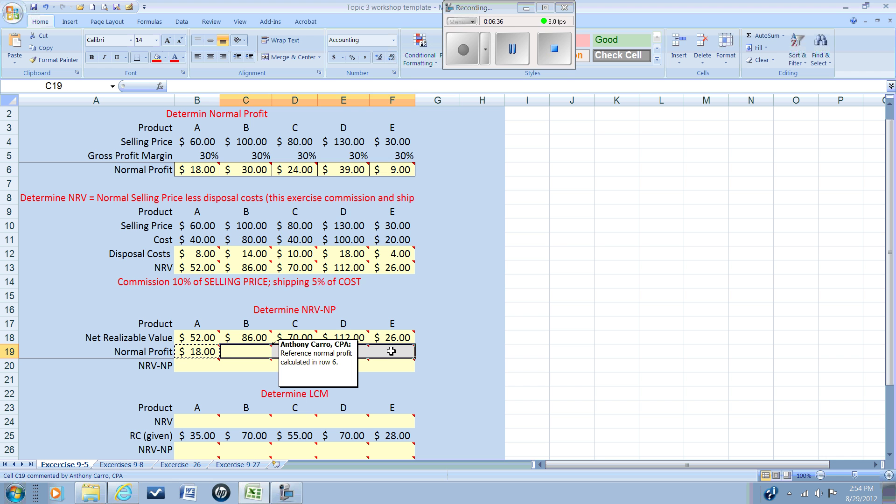
pyautogui.rightClick(259, 353)
pyautogui.click(283, 176)
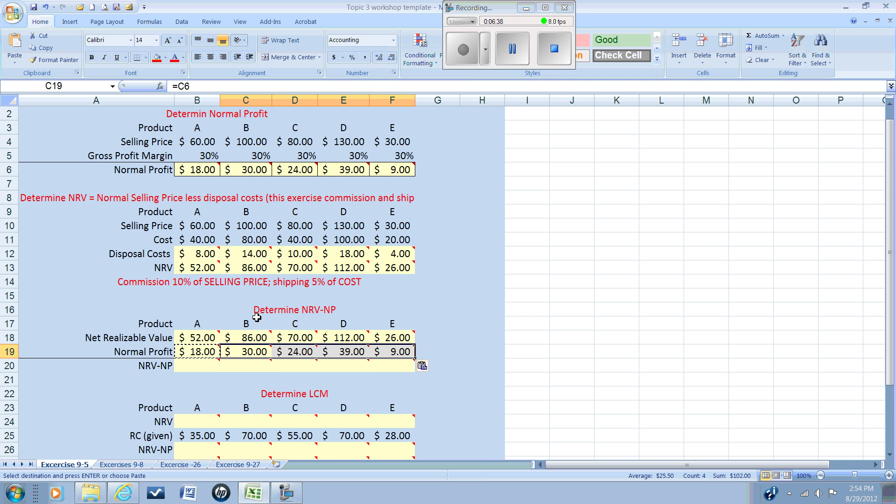
# Step: Enter +B18-B19 in B20 and copy it across, giving NRV-NP 34, 56, 46, 73, 17
pyautogui.click(197, 365)
pyautogui.write('+')
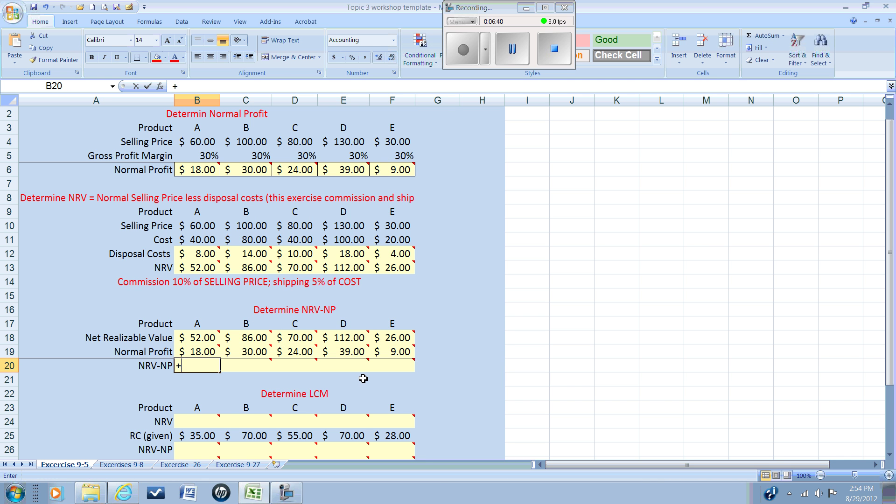
pyautogui.press('Up')
pyautogui.press('Up')
pyautogui.write('-')
pyautogui.press('Up')
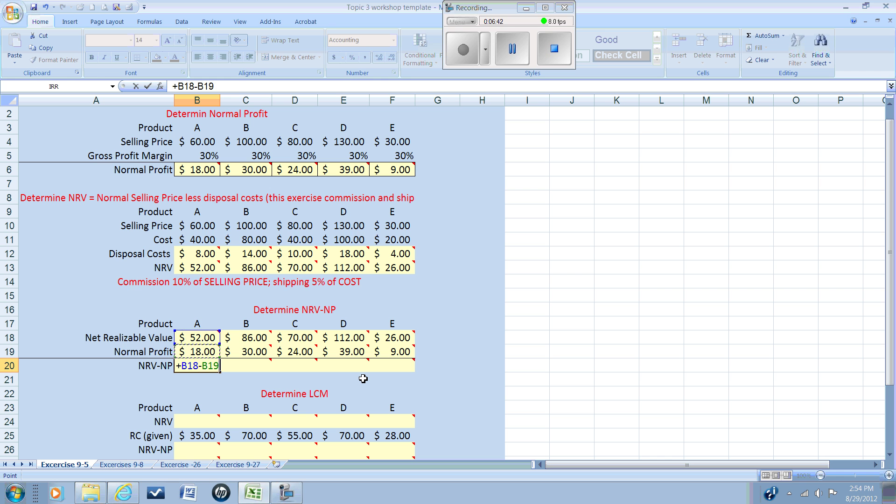
pyautogui.press('Return')
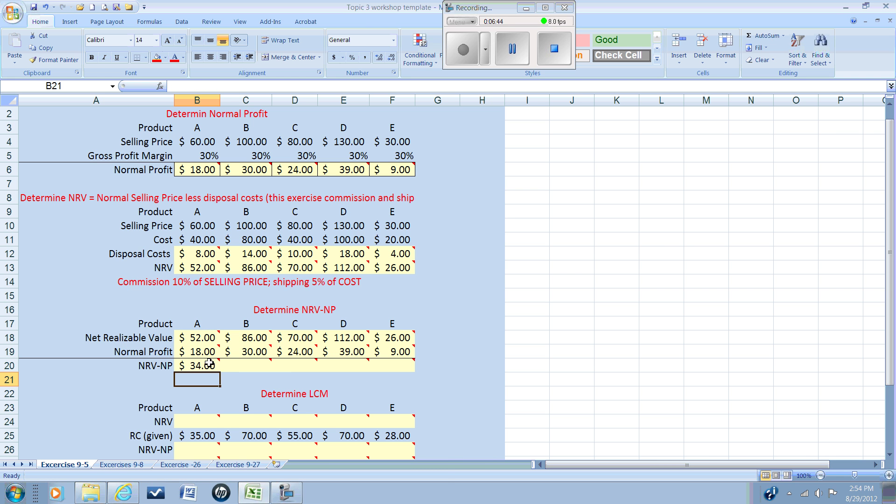
pyautogui.click(209, 366)
pyautogui.rightClick(209, 367)
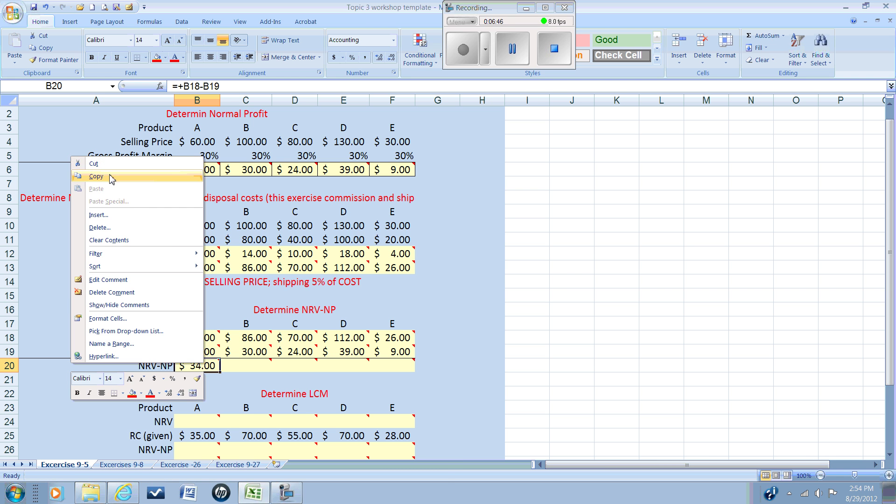
pyautogui.click(93, 176)
pyautogui.moveTo(246, 369); pyautogui.dragTo(380, 364)
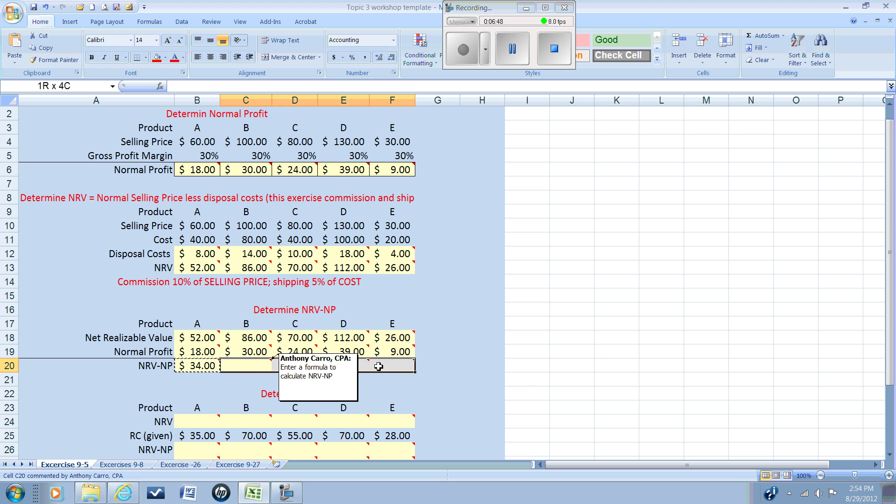
pyautogui.rightClick(246, 369)
pyautogui.click(273, 191)
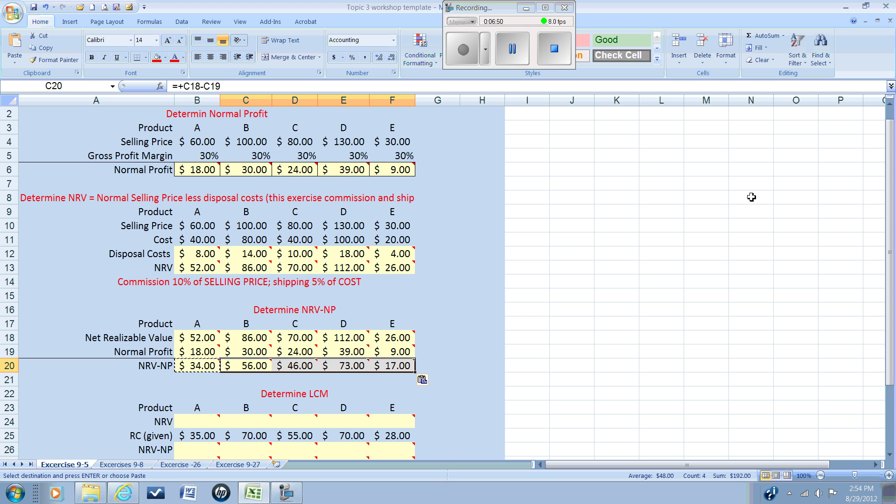
pyautogui.moveTo(888, 163); pyautogui.dragTo(889, 239)
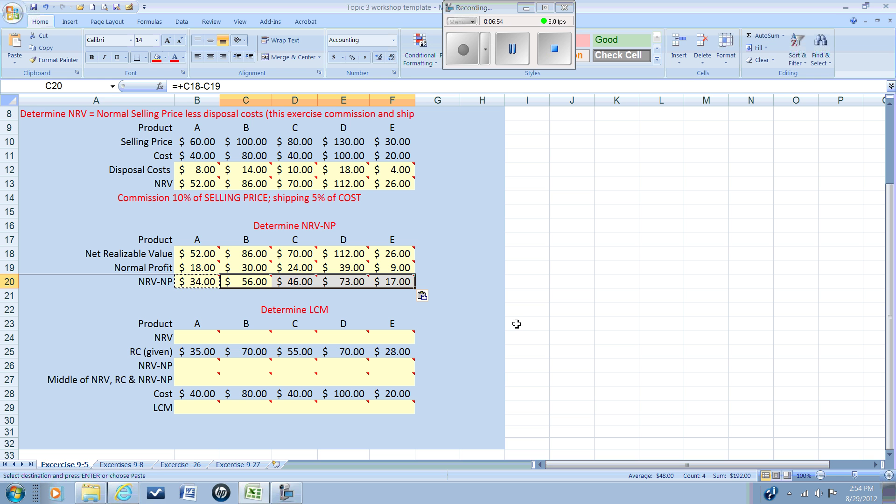
# Step: Link B24 to the NRV in B13 (52.00) and B26 to NRV-NP in B20 (34.00)
pyautogui.moveTo(198, 339)
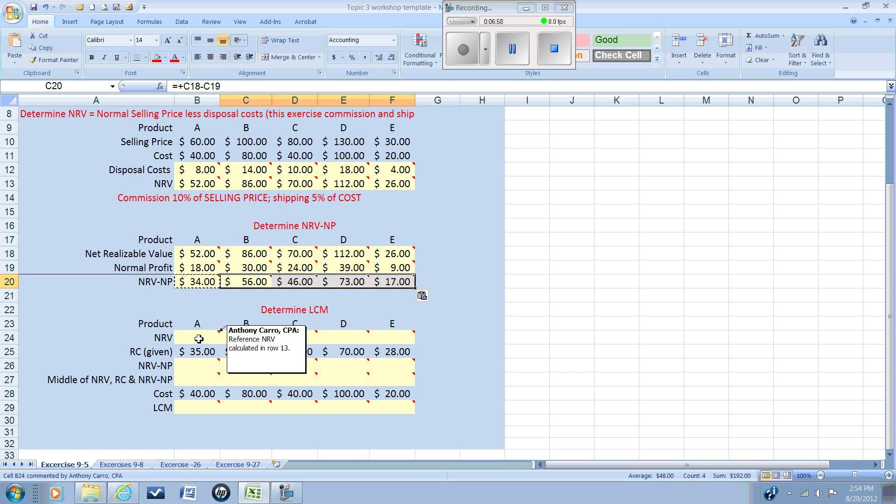
pyautogui.click(198, 339)
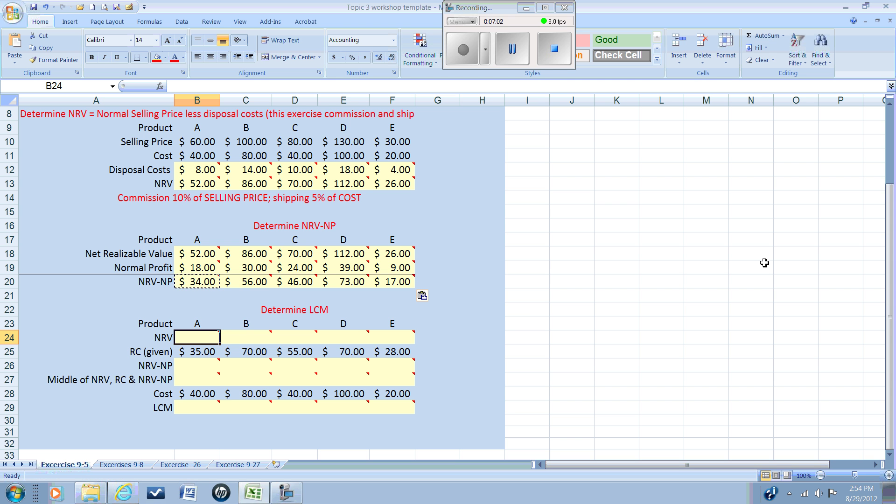
pyautogui.write('+')
pyautogui.press('Up')
pyautogui.press('Up')
pyautogui.press('Up')
pyautogui.press('Up')
pyautogui.press('Up')
pyautogui.press('Up')
pyautogui.press('Up')
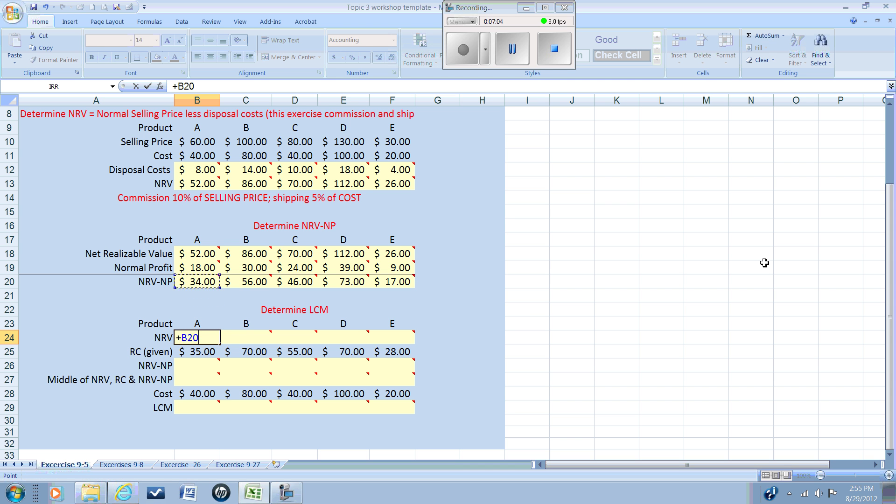
pyautogui.press('Up')
pyautogui.press('Up')
pyautogui.press('Up')
pyautogui.press('Up')
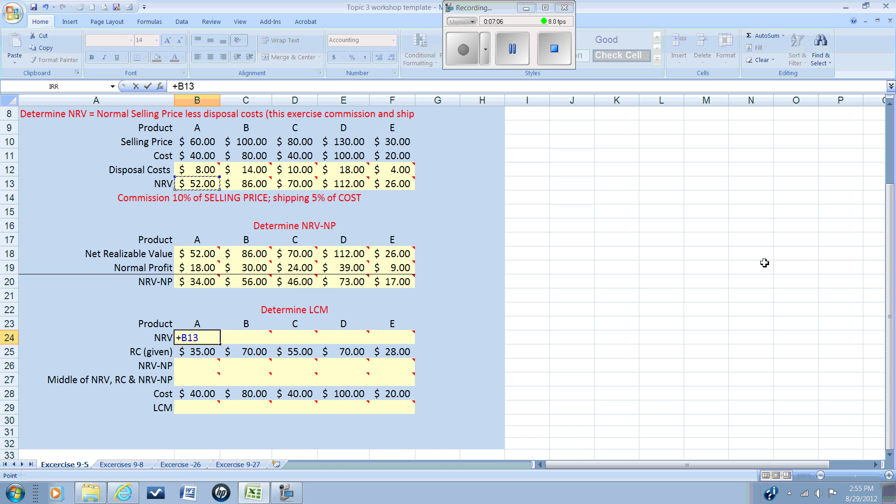
pyautogui.press('Return')
pyautogui.press('Return')
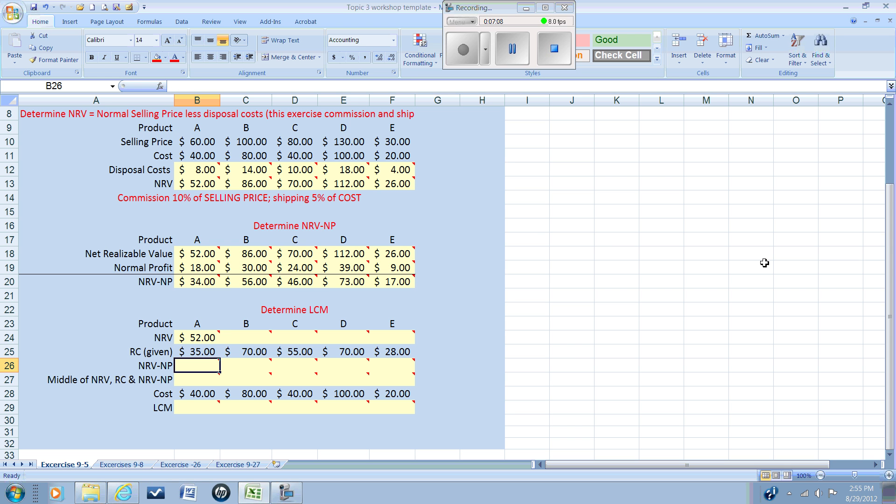
pyautogui.write('+')
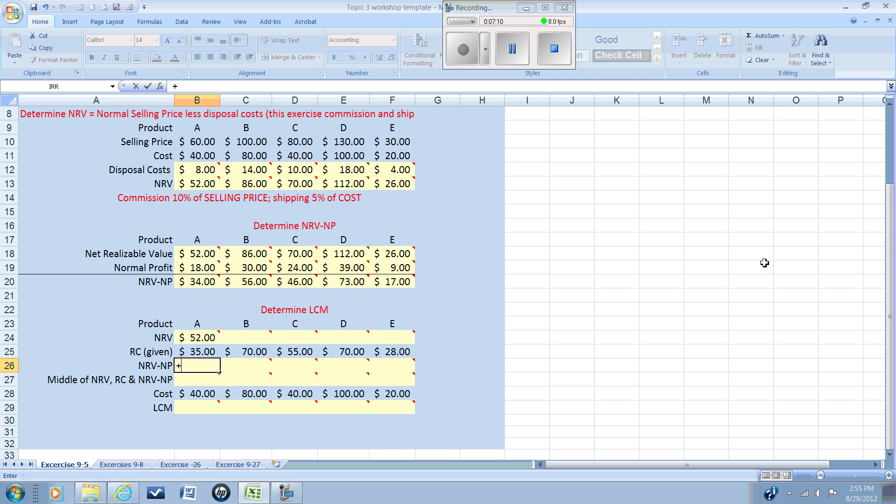
pyautogui.press('Up')
pyautogui.press('Up')
pyautogui.press('Up')
pyautogui.press('Up')
pyautogui.press('Up')
pyautogui.press('Up')
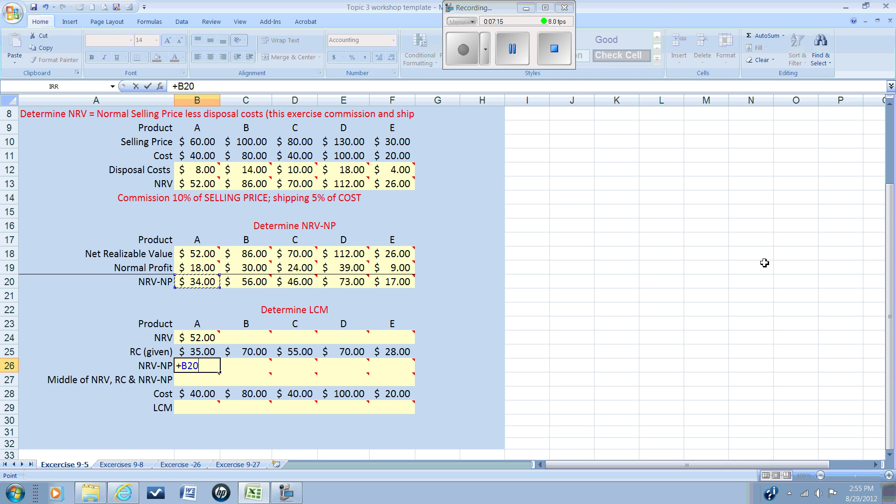
pyautogui.press('Return')
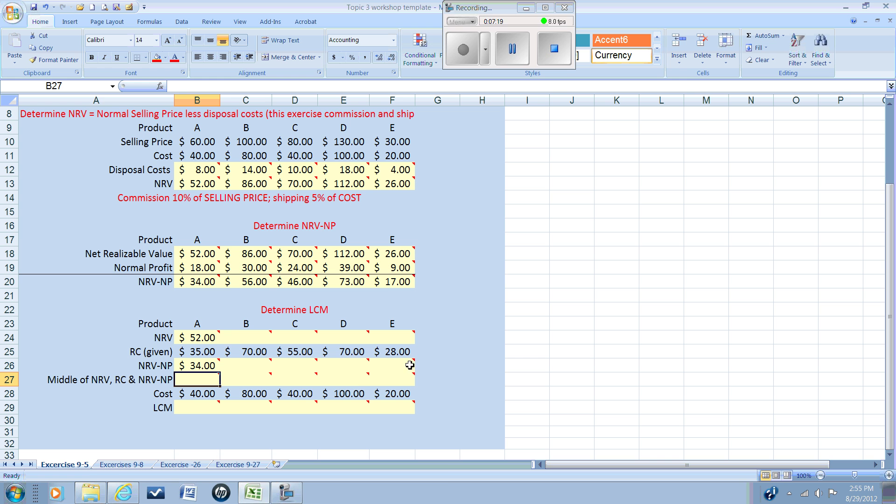
# Step: Set product A's middle value in B27 to +B25, showing 35.00
pyautogui.moveTo(213, 339)
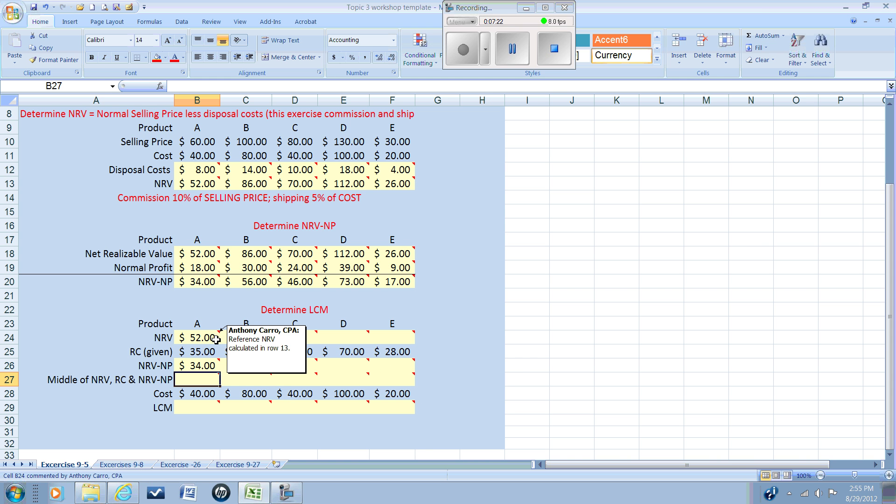
pyautogui.moveTo(216, 366)
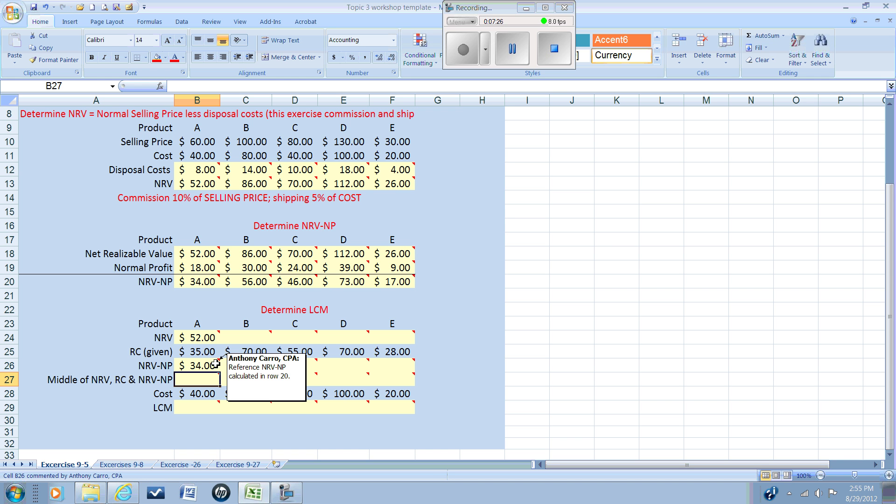
pyautogui.moveTo(208, 383)
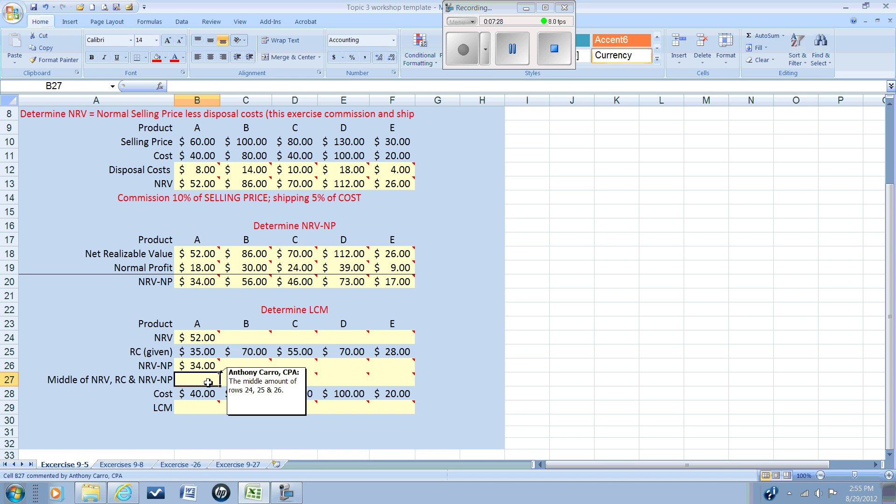
pyautogui.write('+')
pyautogui.press('Up')
pyautogui.press('Up')
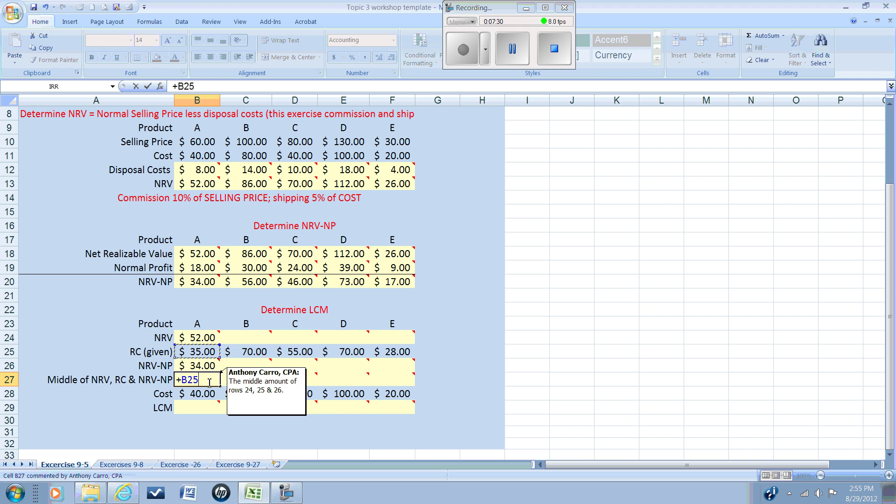
pyautogui.press('Return')
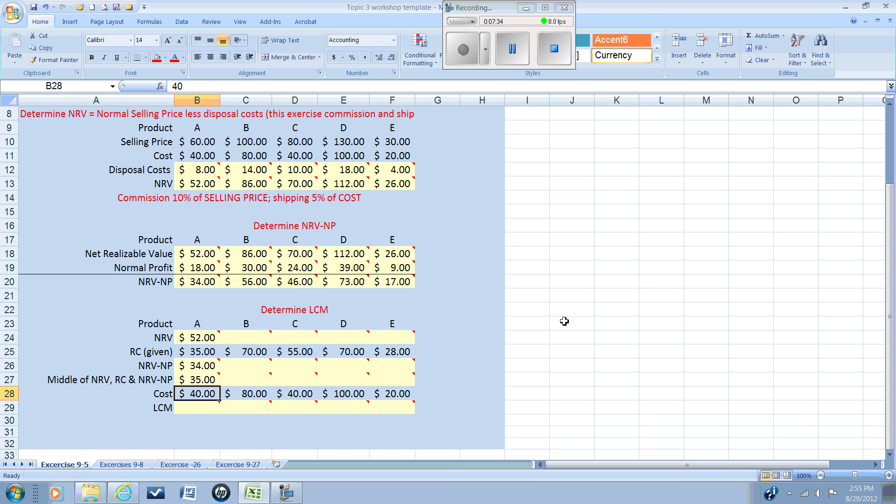
# Step: Copy product A's NRV formula from B24 into C24:F24
pyautogui.click(217, 333)
pyautogui.rightClick(209, 337)
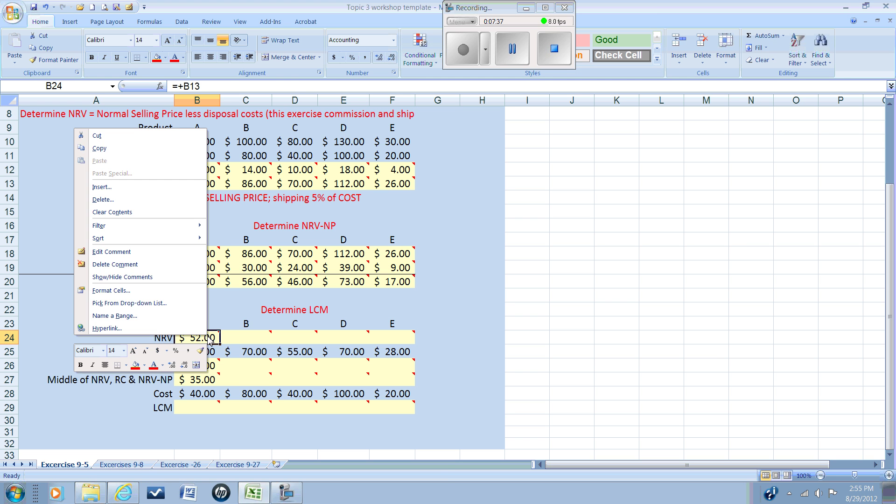
pyautogui.click(97, 149)
pyautogui.moveTo(242, 338); pyautogui.dragTo(390, 339)
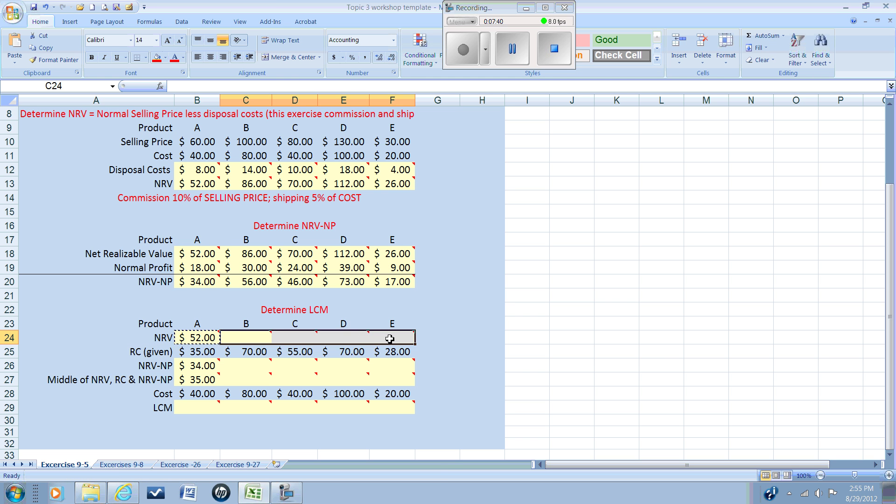
pyautogui.rightClick(256, 337)
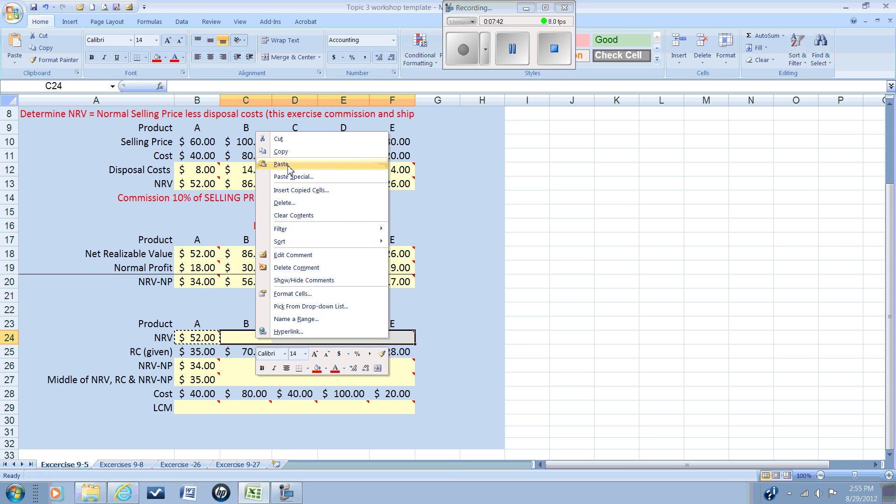
pyautogui.click(288, 168)
# Step: Undo a stray paste into B26, then copy B26's NRV-NP formula into C26:F26
pyautogui.click(198, 366)
pyautogui.rightClick(200, 366)
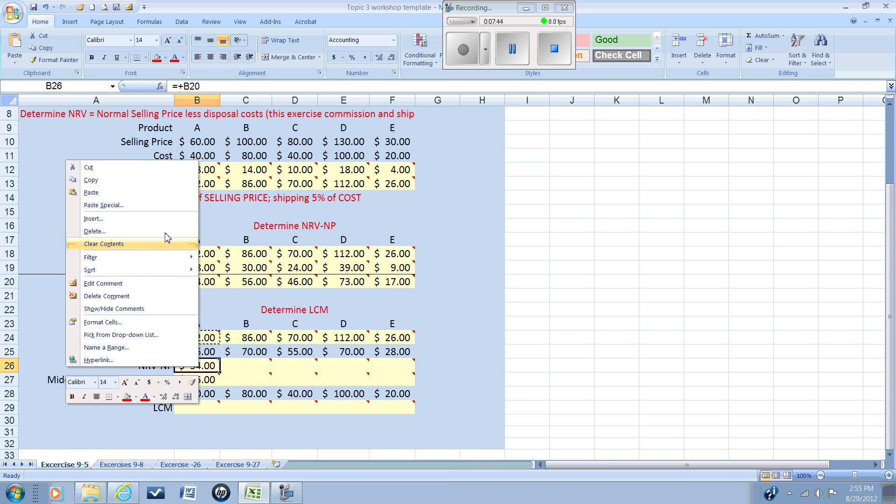
pyautogui.click(136, 193)
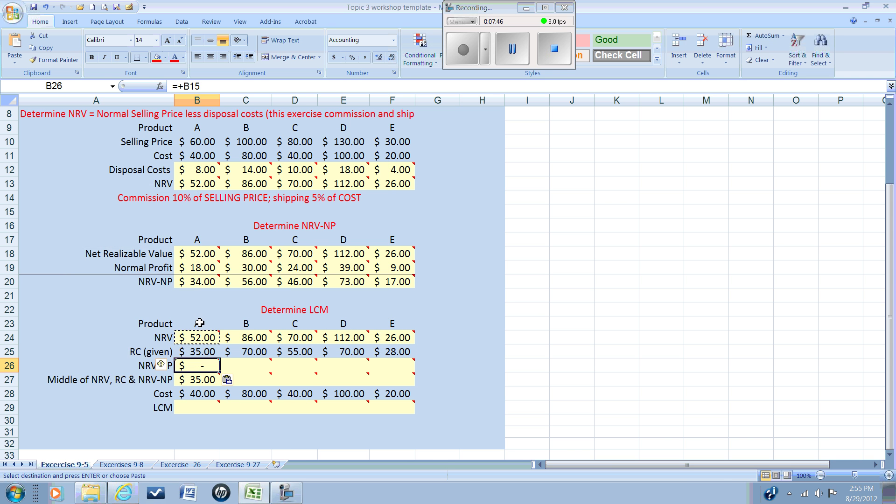
pyautogui.hotkey('ctrl', 'z')
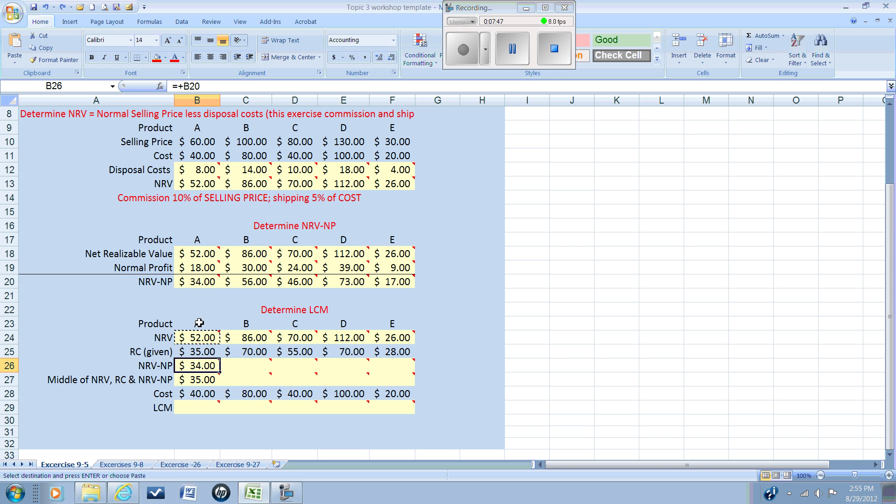
pyautogui.rightClick(209, 365)
pyautogui.click(112, 178)
pyautogui.moveTo(241, 365); pyautogui.dragTo(393, 364)
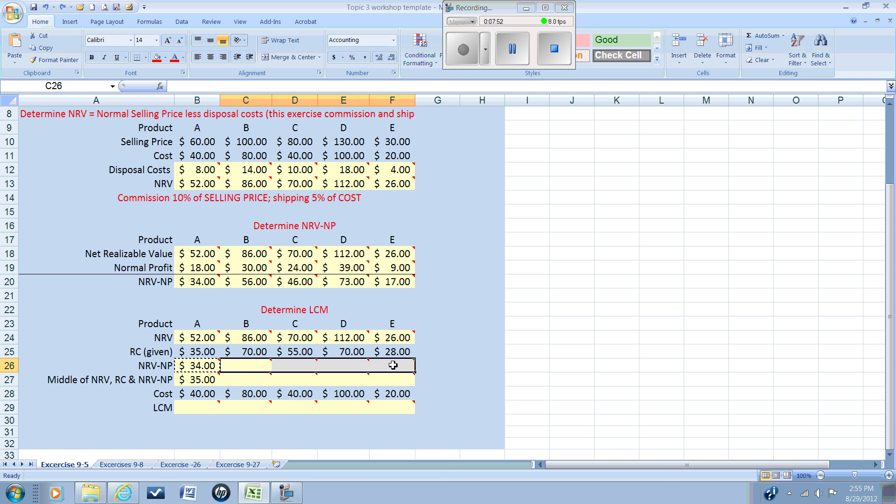
pyautogui.rightClick(393, 365)
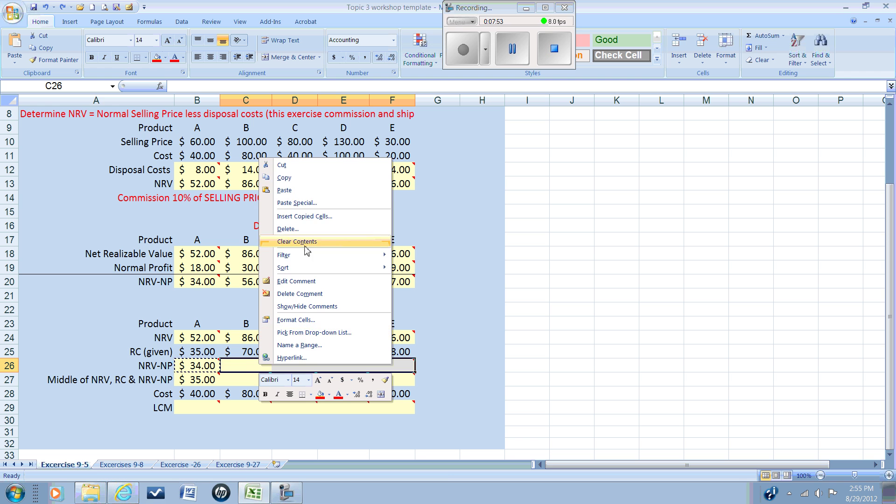
pyautogui.click(286, 189)
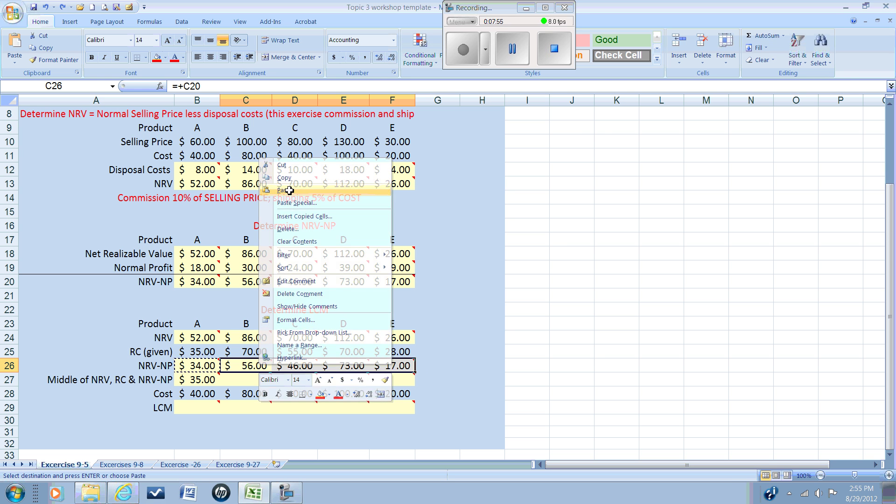
pyautogui.click(233, 384)
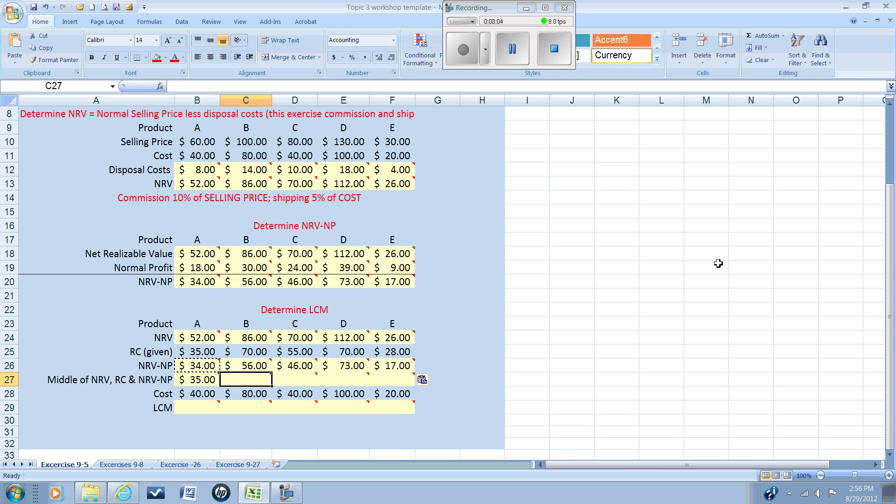
# Step: Enter middle values for products B and C from their RC cells: 70 and 55
pyautogui.write('+')
pyautogui.press('Up')
pyautogui.press('Up')
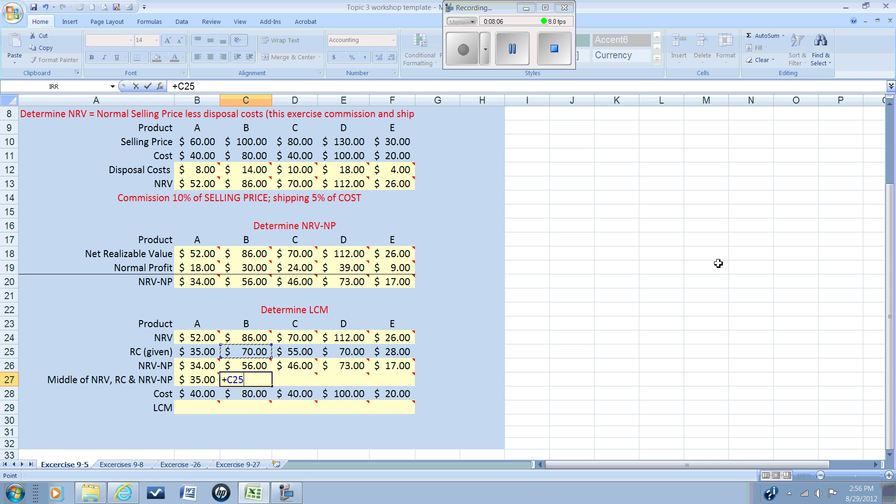
pyautogui.press('Return')
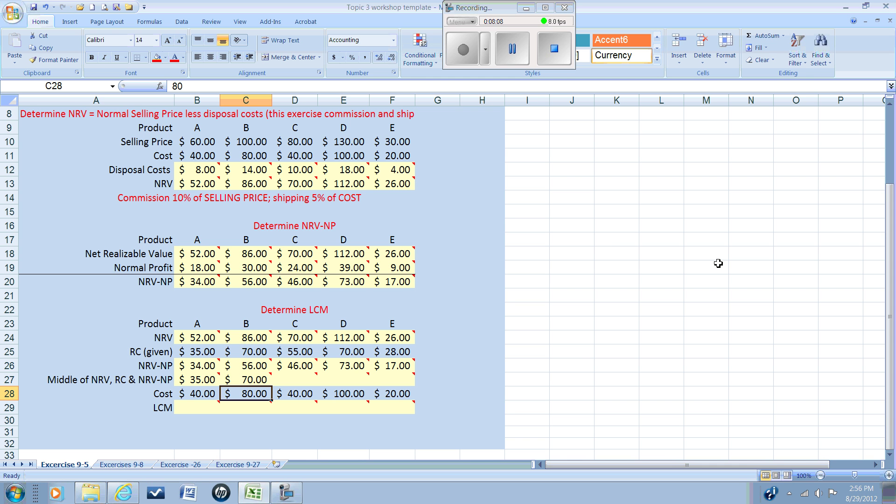
pyautogui.press('Up')
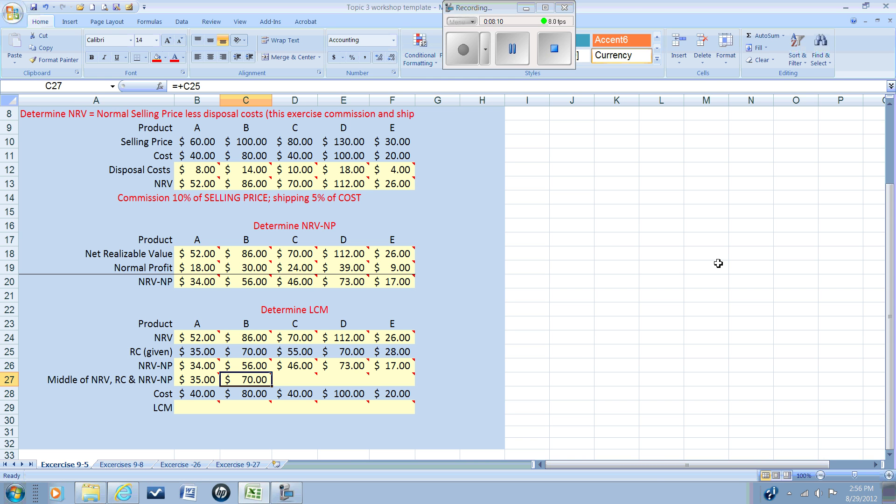
pyautogui.press('Right')
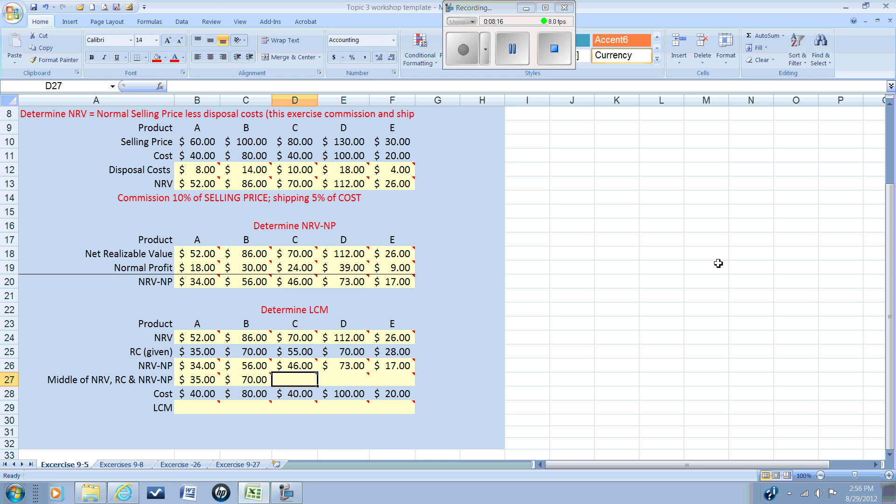
pyautogui.write('=')
pyautogui.press('Up')
pyautogui.press('Up')
pyautogui.press('Return')
pyautogui.press('Up')
pyautogui.press('Right')
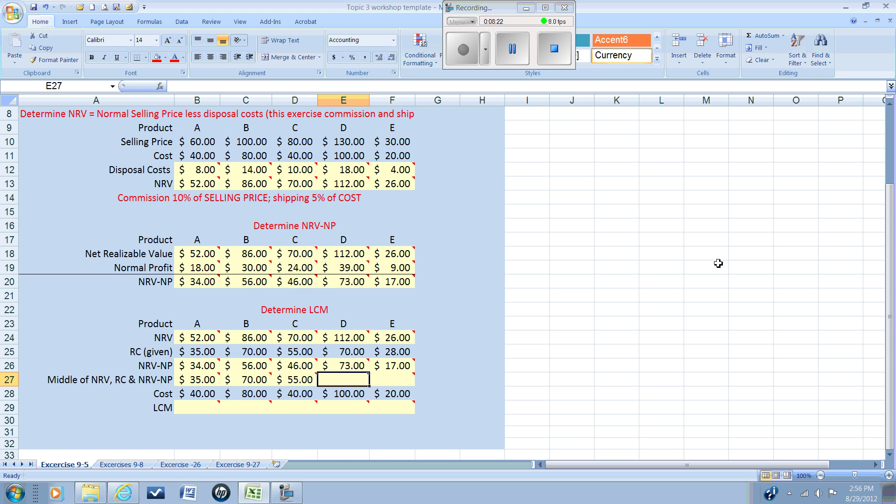
# Step: Enter middle values for products D (NRV-NP, 73) and E (NRV, 26)
pyautogui.write('+')
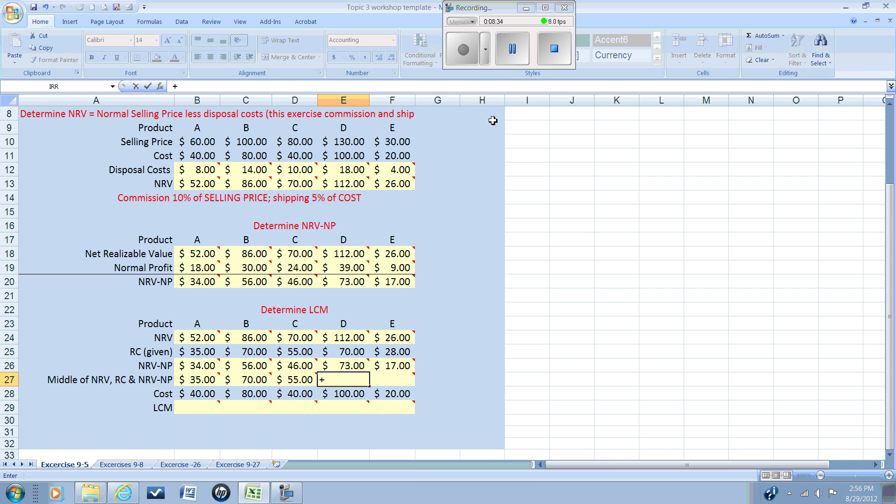
pyautogui.click(511, 48)
pyautogui.click(474, 63)
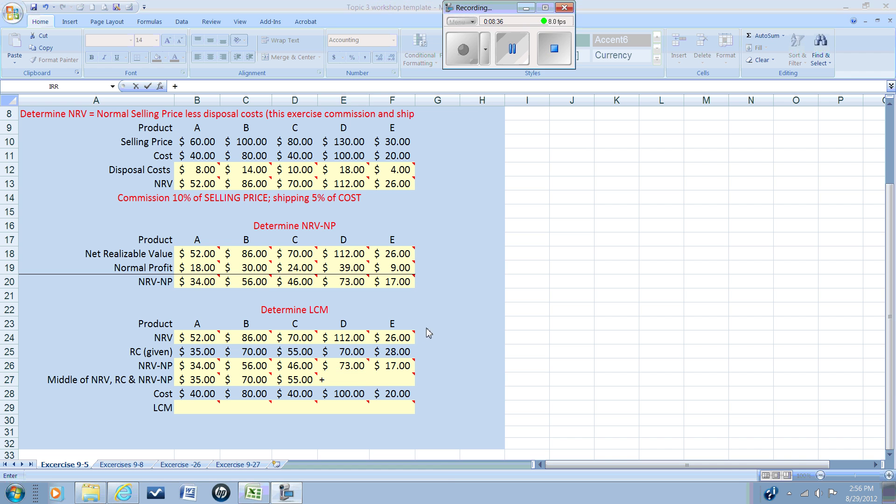
pyautogui.click(357, 375)
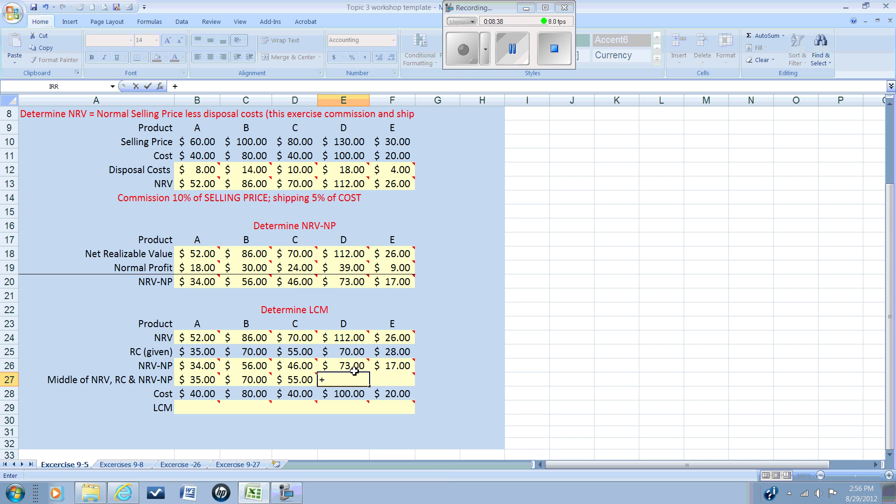
pyautogui.click(353, 366)
pyautogui.press('Return')
pyautogui.press('Up')
pyautogui.press('Right')
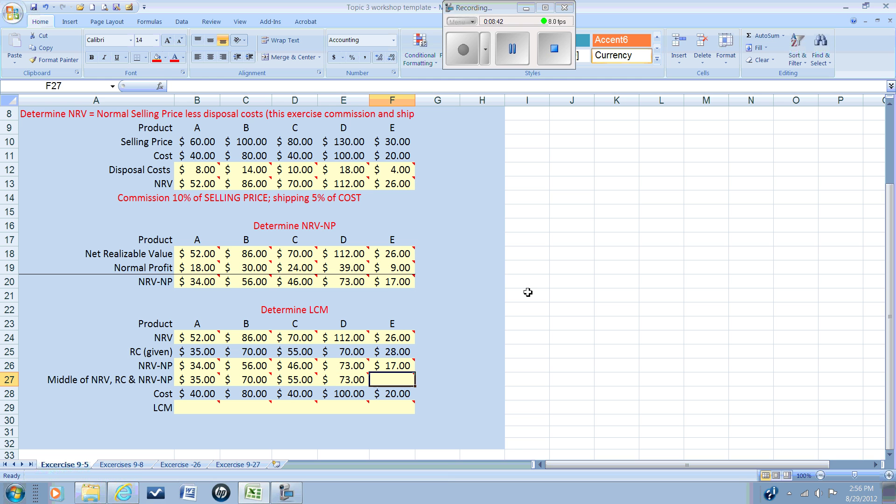
pyautogui.write('+')
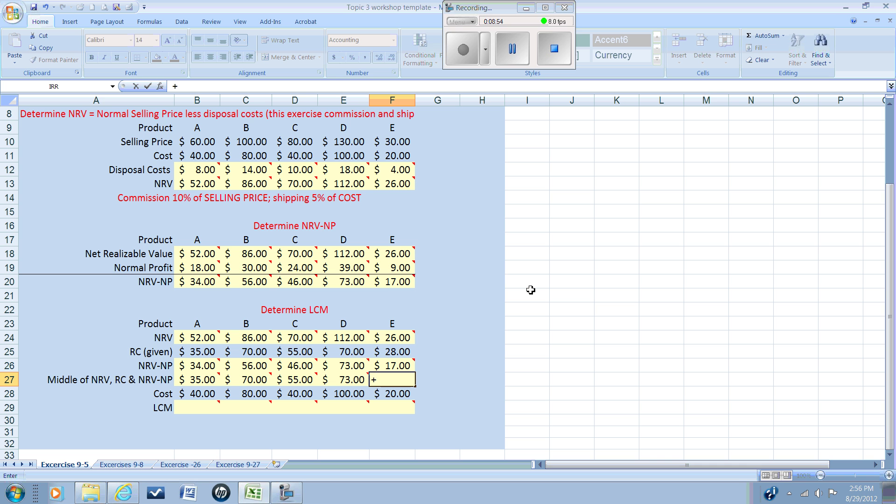
pyautogui.press('Up')
pyautogui.press('Up')
pyautogui.press('Up')
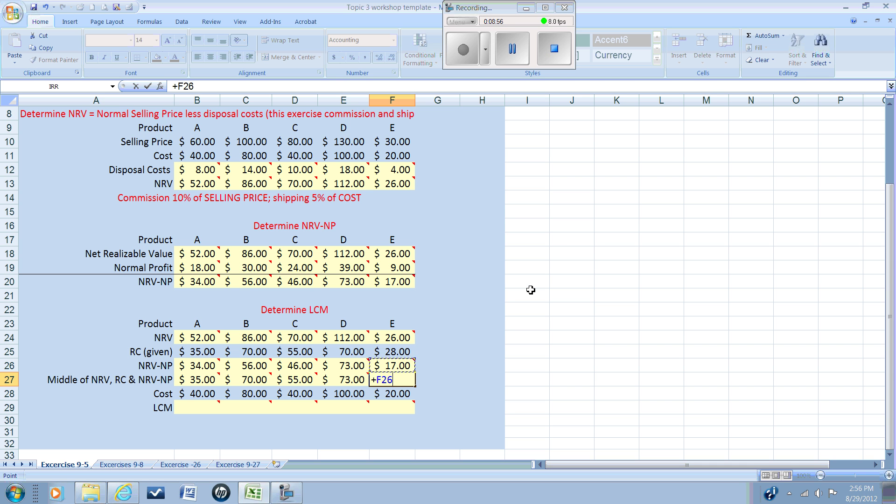
pyautogui.press('Return')
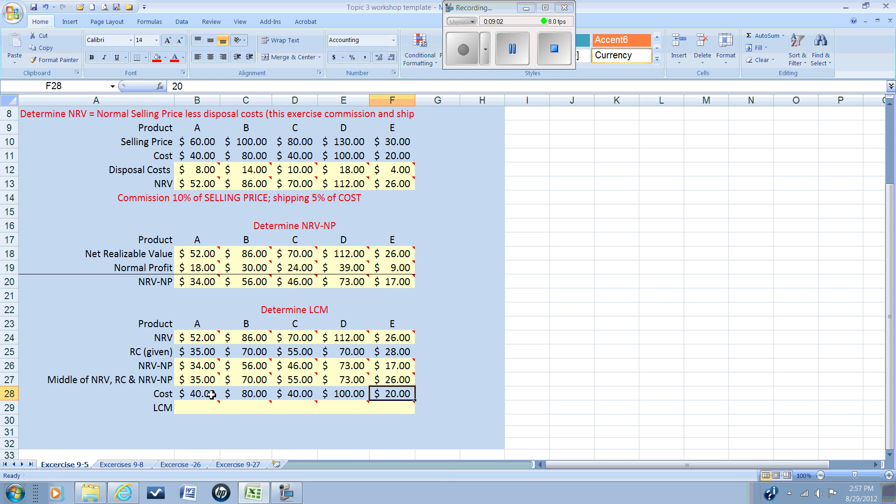
# Step: Set the LCM for products A and B to their middle values: 35 and 70
pyautogui.moveTo(215, 381)
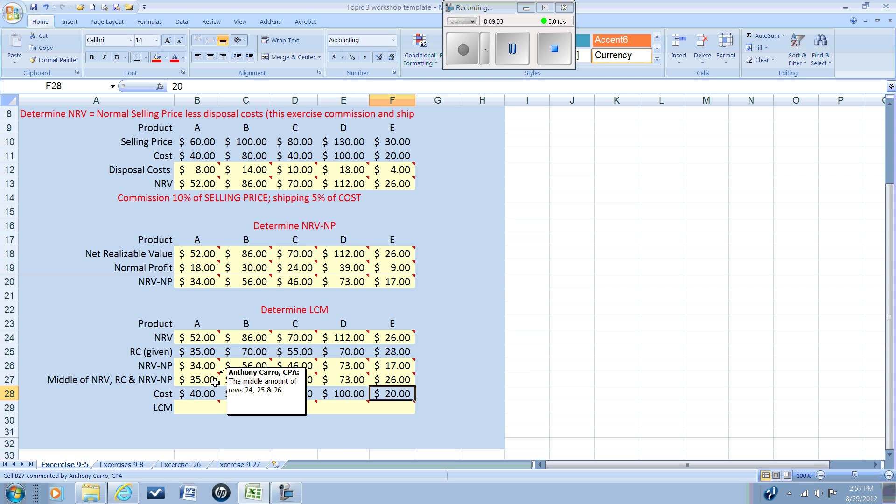
pyautogui.click(209, 409)
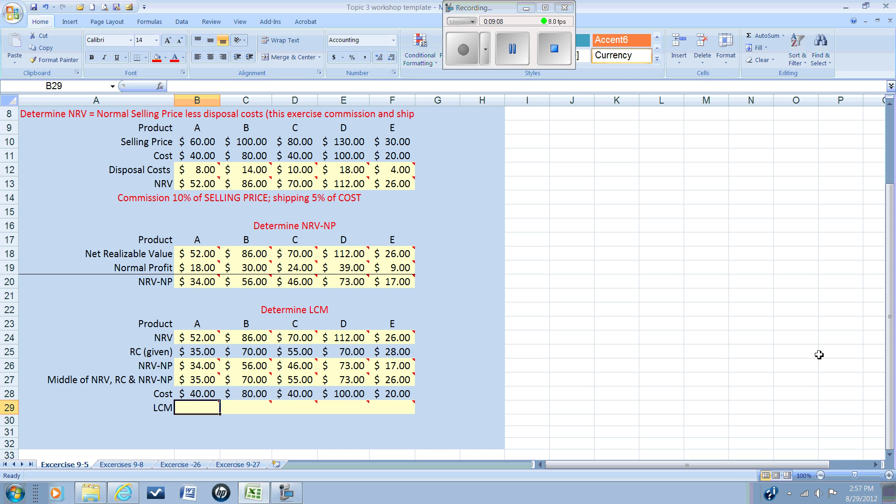
pyautogui.write('=')
pyautogui.press('Up')
pyautogui.press('Up')
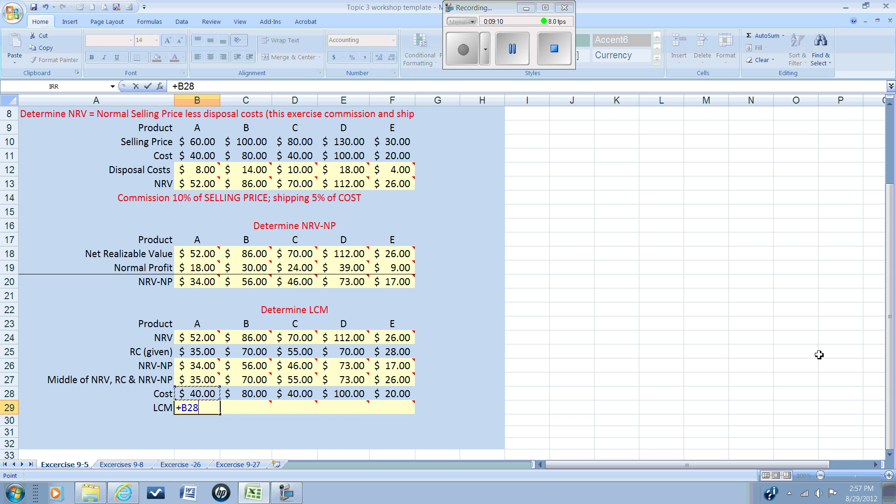
pyautogui.press('Return')
pyautogui.press('Up')
pyautogui.press('Right')
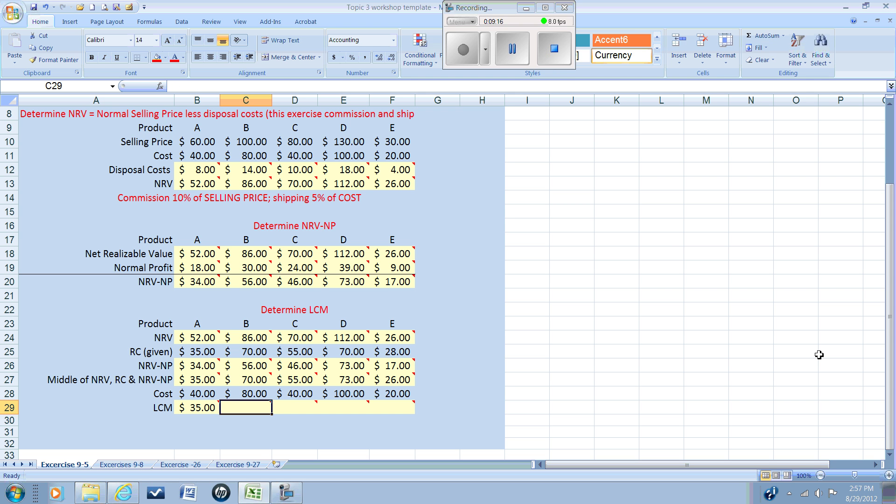
pyautogui.write('=+')
pyautogui.press('Up')
pyautogui.press('Up')
pyautogui.press('Return')
pyautogui.press('Up')
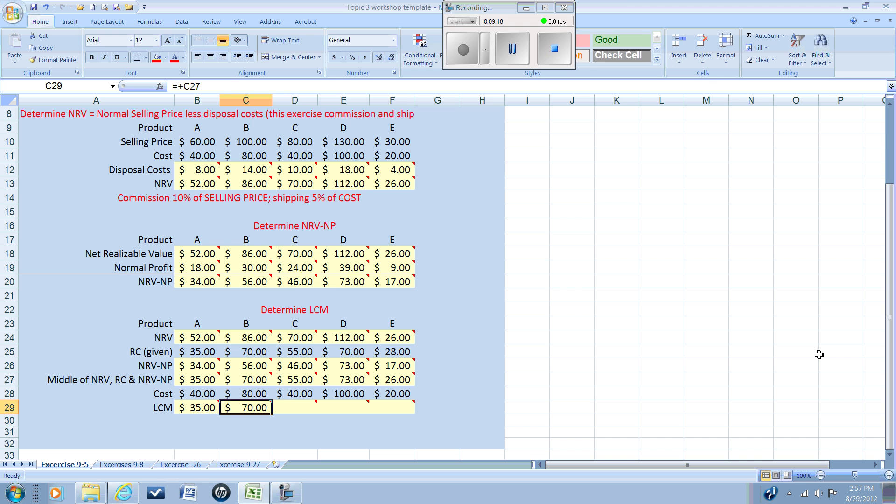
pyautogui.press('Right')
# Step: Set the LCM for products C, D and E to 40 (D28), 73 and 20
pyautogui.write('+')
pyautogui.write('D28')
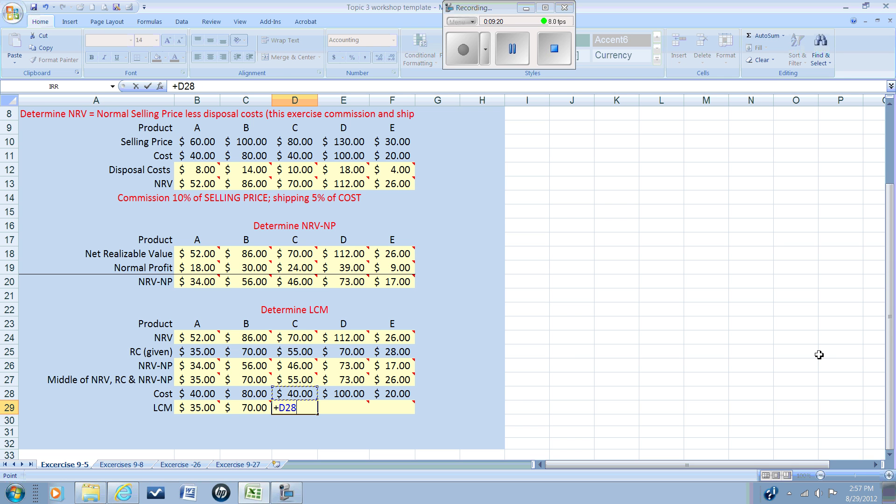
pyautogui.press('Return')
pyautogui.press('Up')
pyautogui.press('Right')
pyautogui.write('+')
pyautogui.press('Up')
pyautogui.press('Up')
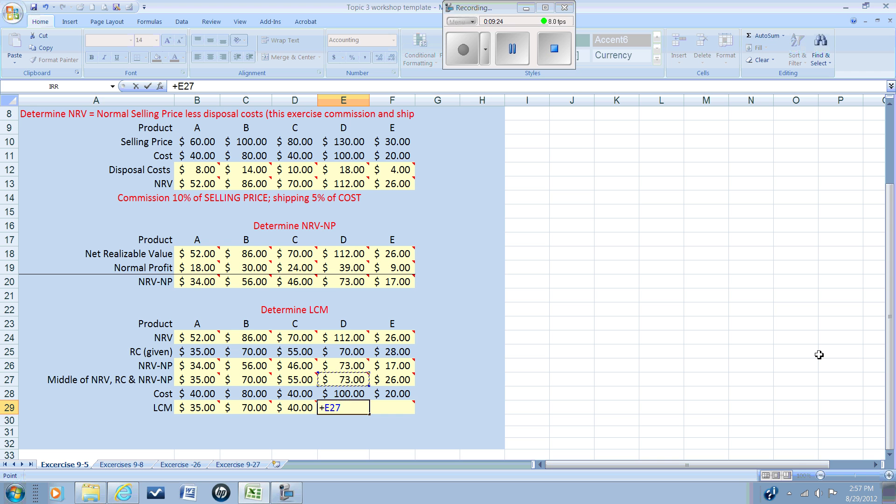
pyautogui.press('Return')
pyautogui.press('Up')
pyautogui.press('Right')
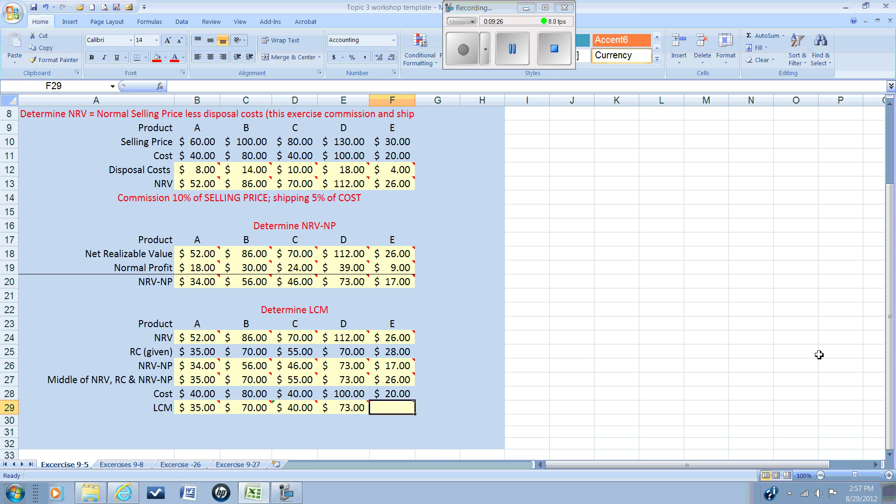
pyautogui.write('+')
pyautogui.press('Up')
pyautogui.press('Return')
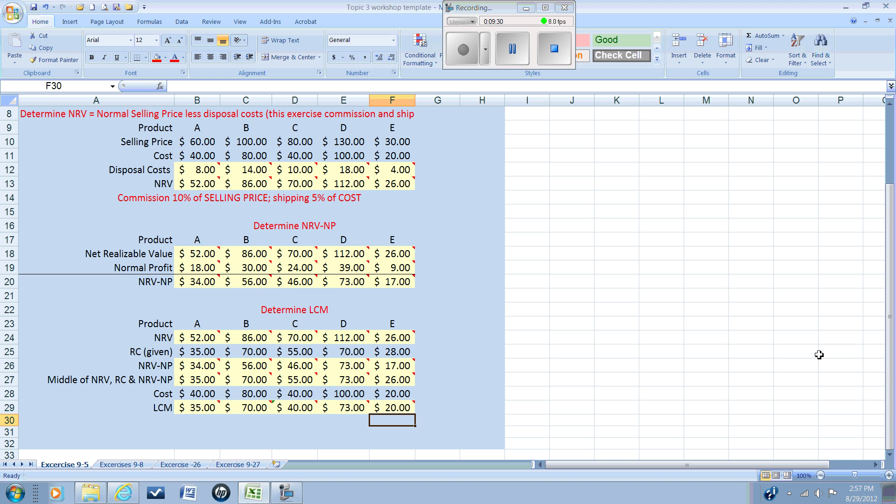